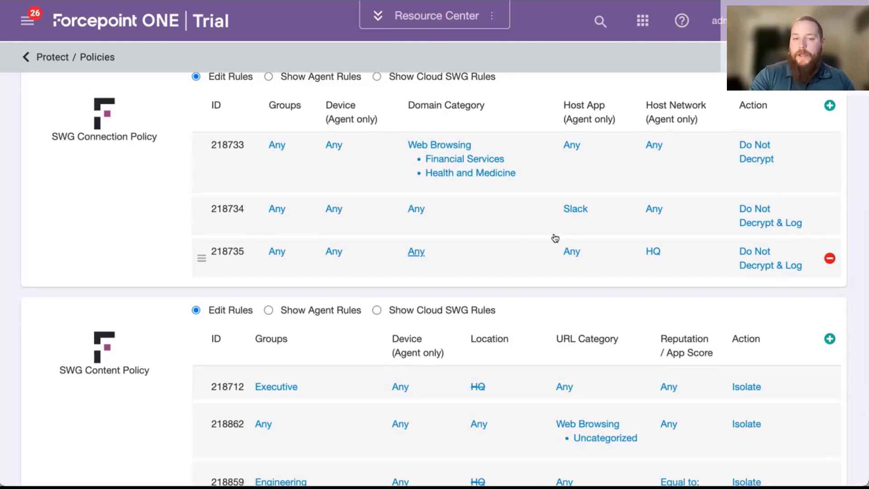
Scroll the SWG Content Policy table to rule 218741, covering personal storage, webmail and file-sharing DLP.
scroll(555, 238, down, 5)
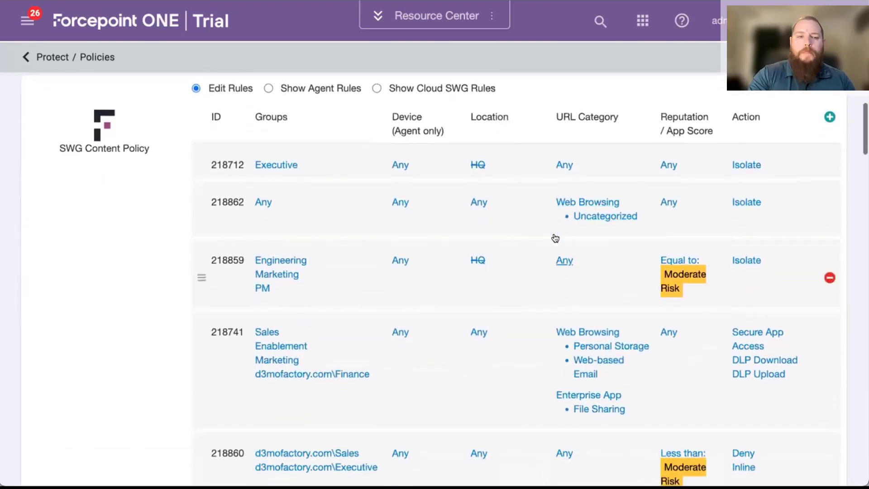
scroll(133, 284, down, 1)
scroll(133, 284, up, 1)
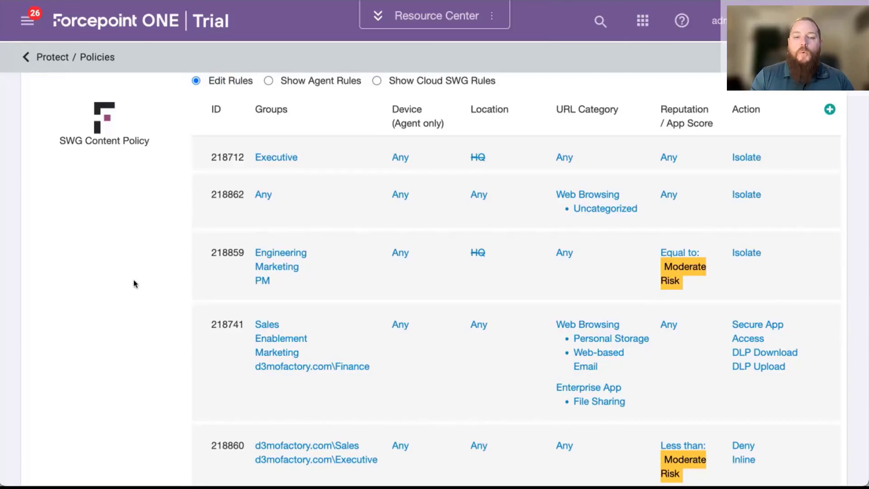
scroll(392, 254, down, 3)
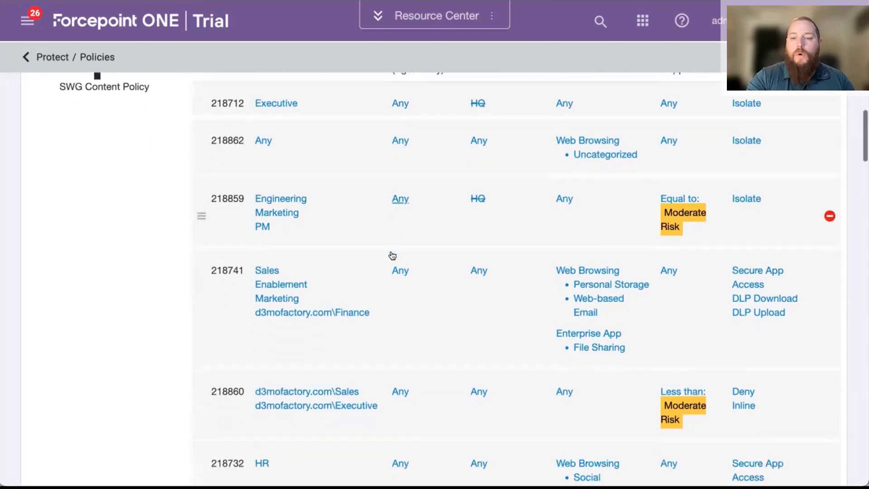
scroll(391, 255, up, 3)
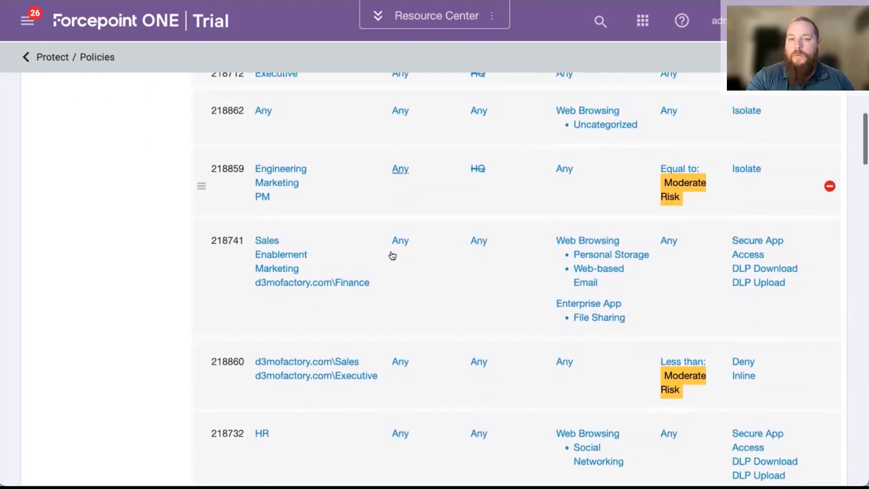
scroll(403, 379, down, 2)
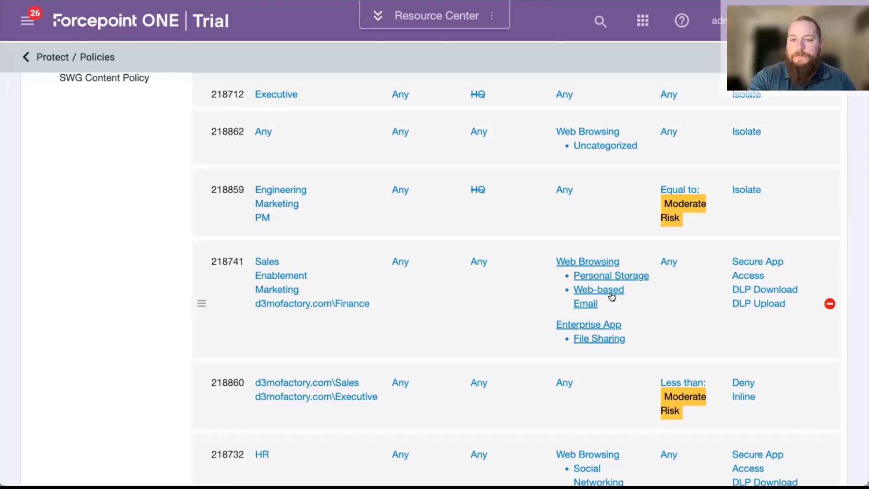
click(739, 288)
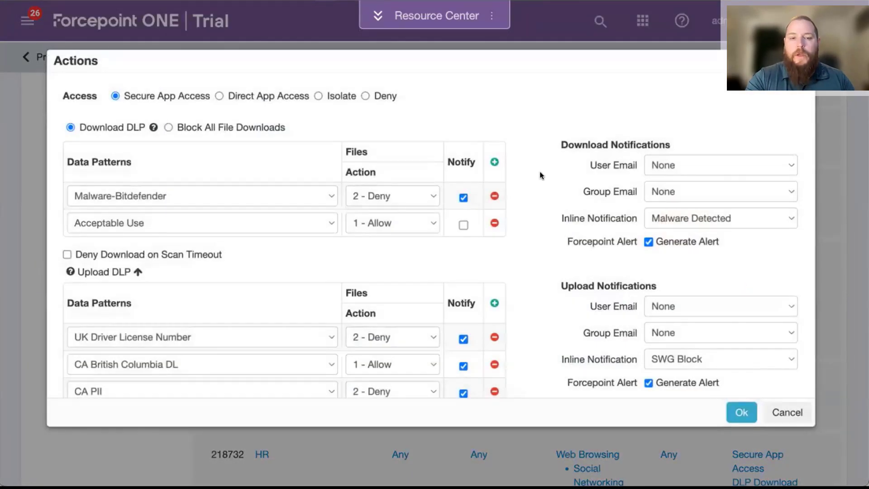
scroll(540, 171, down, 1)
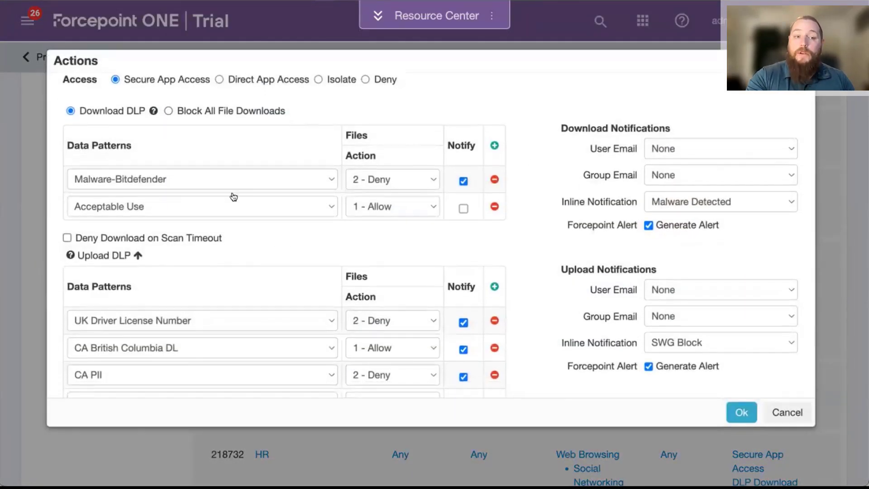
drag(80, 115, 170, 114)
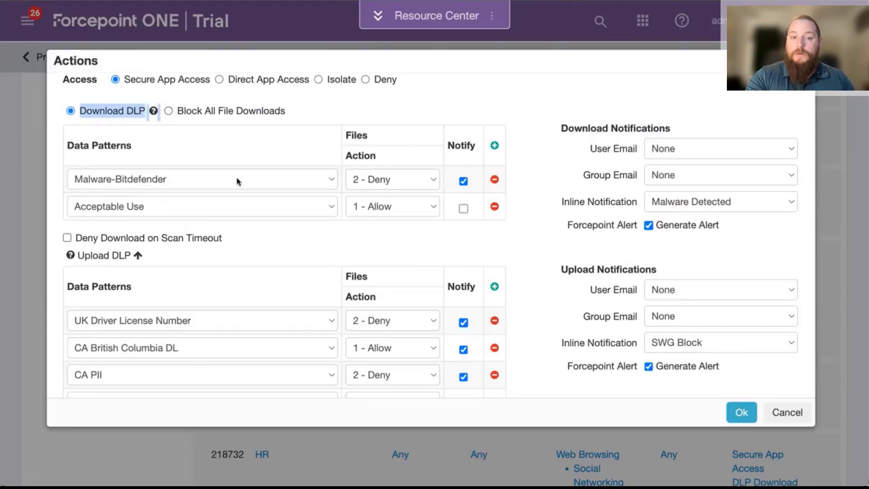
click(226, 148)
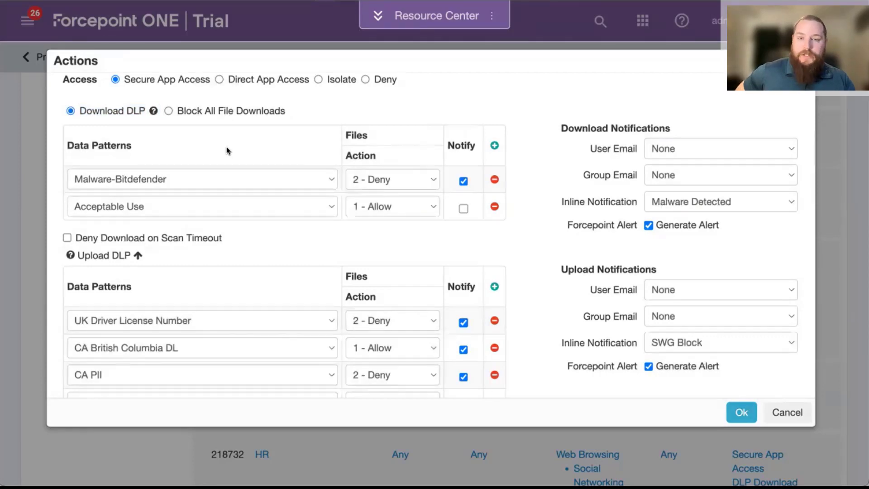
scroll(226, 147, down, 5)
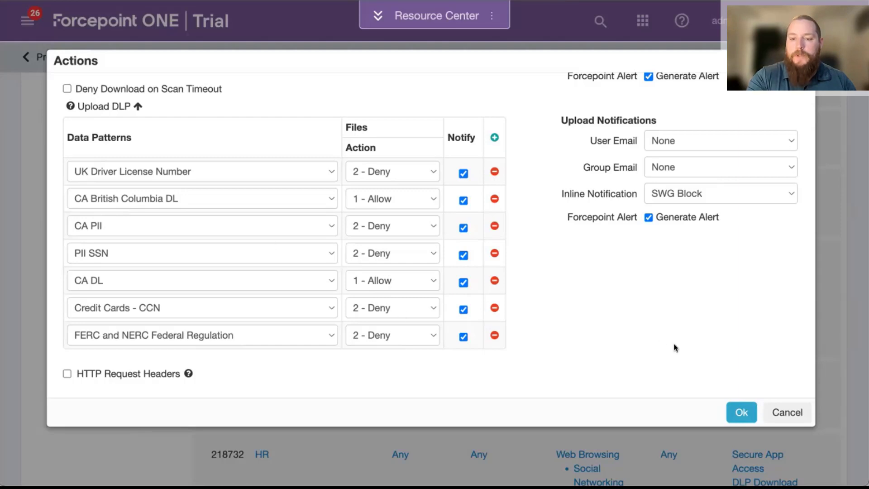
scroll(696, 318, up, 3)
scroll(696, 318, up, 1)
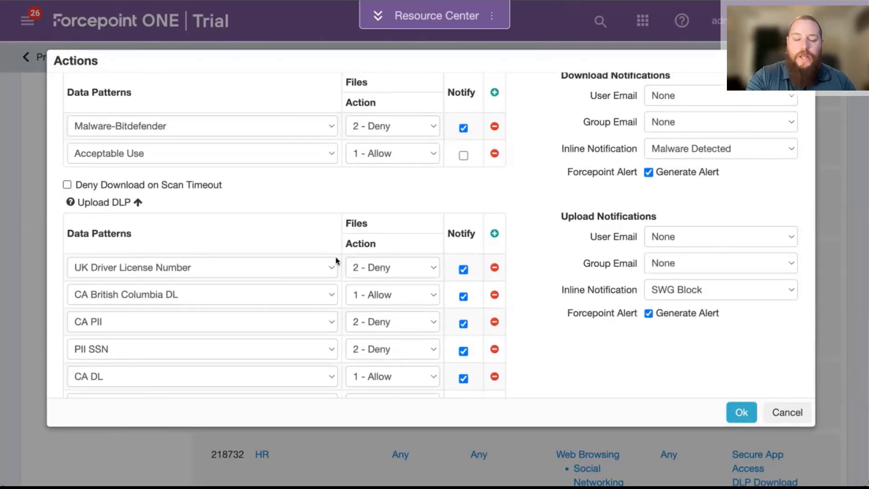
scroll(335, 257, down, 1)
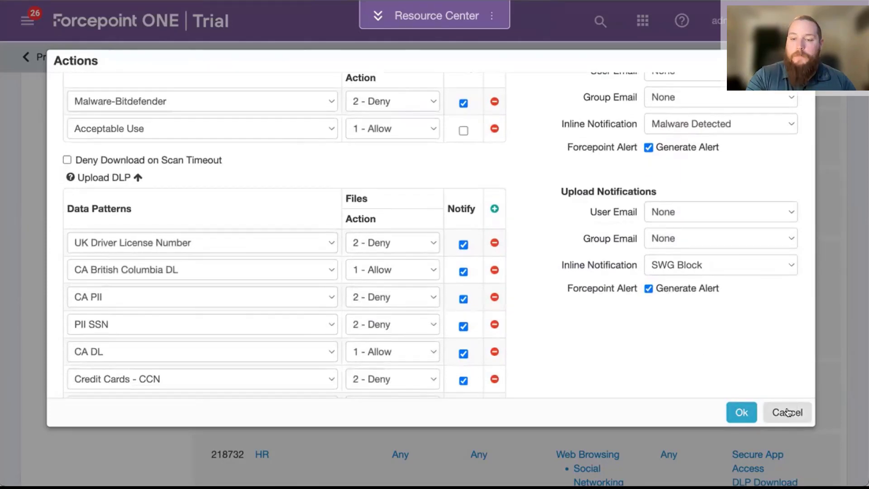
click(772, 419)
scroll(780, 359, down, 2)
scroll(781, 359, down, 2)
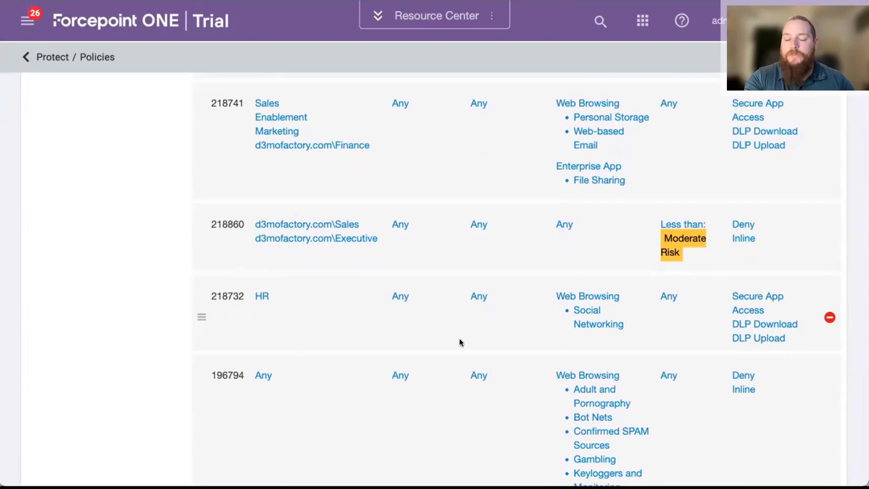
scroll(460, 343, down, 2)
scroll(528, 344, down, 2)
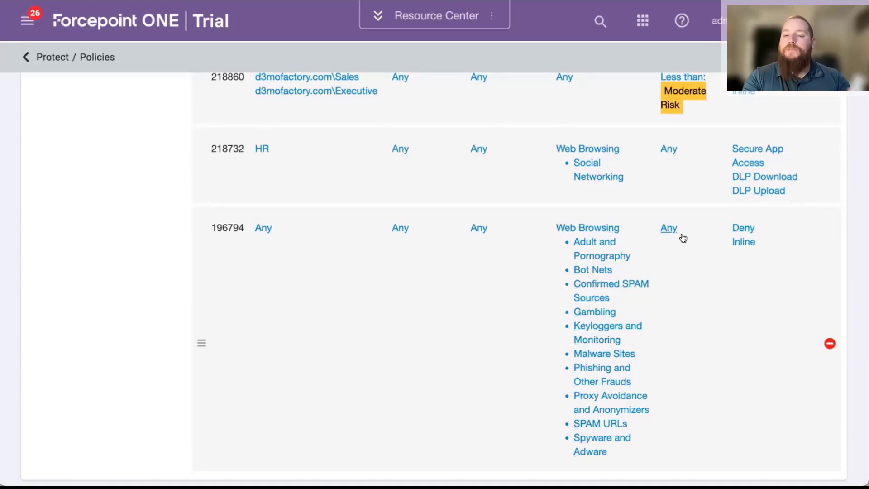
click(669, 229)
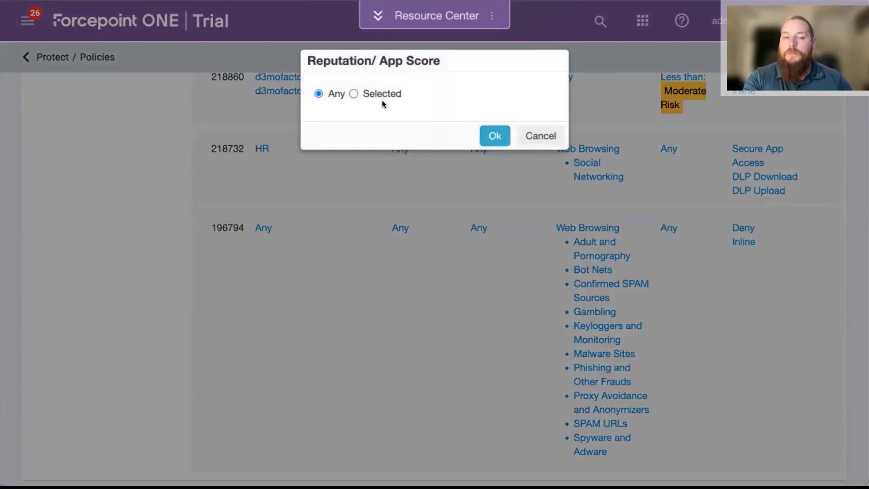
click(374, 94)
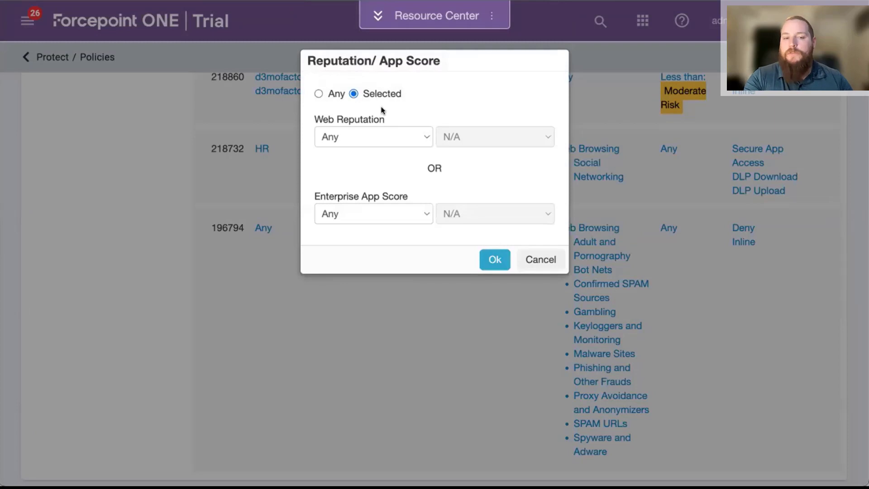
click(397, 138)
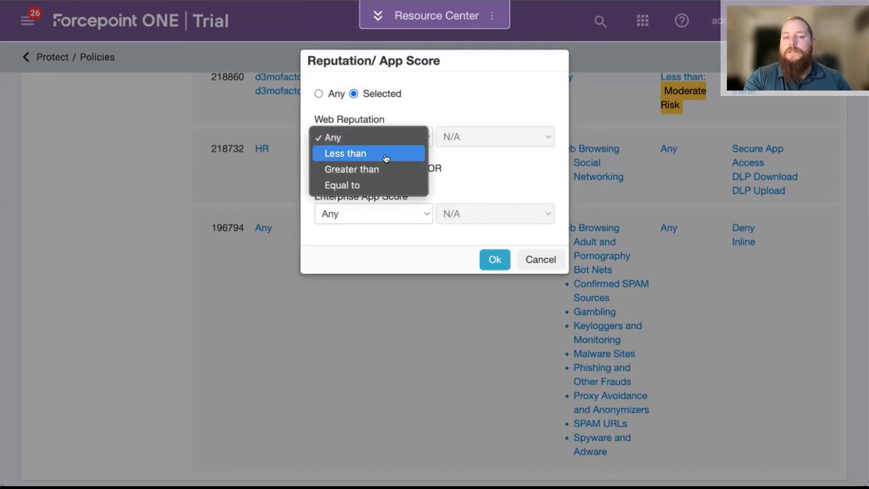
click(388, 153)
click(486, 138)
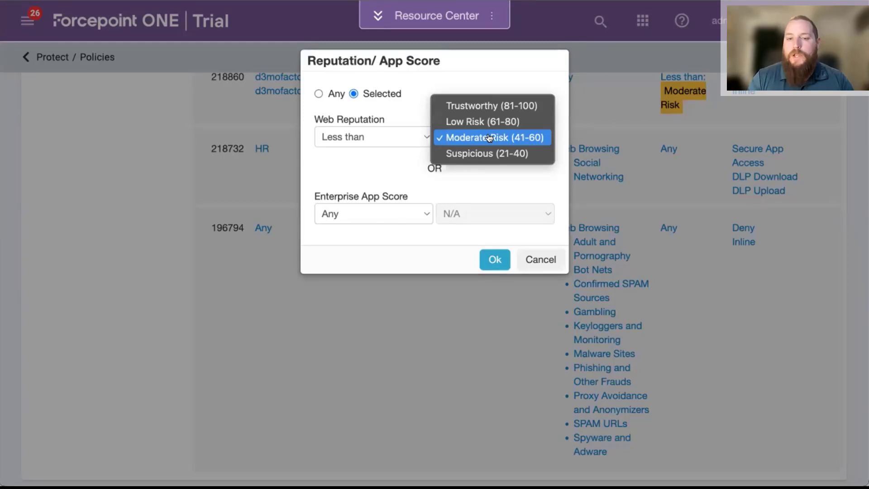
click(545, 265)
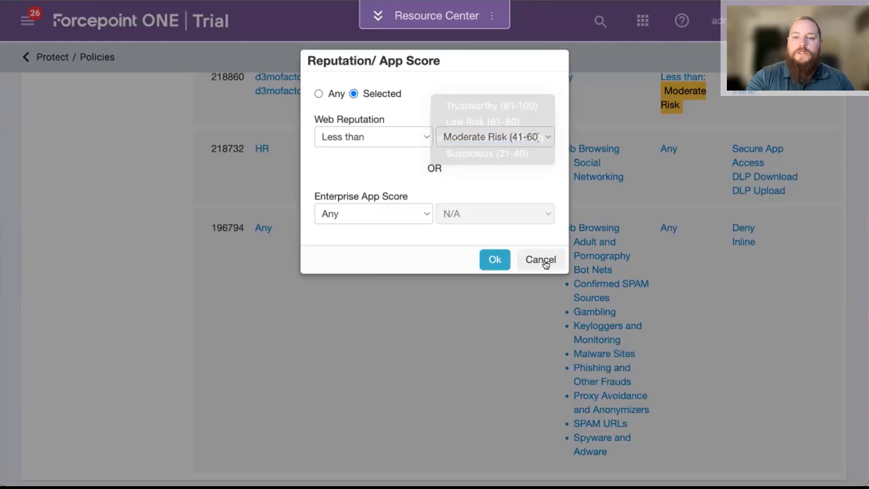
click(545, 262)
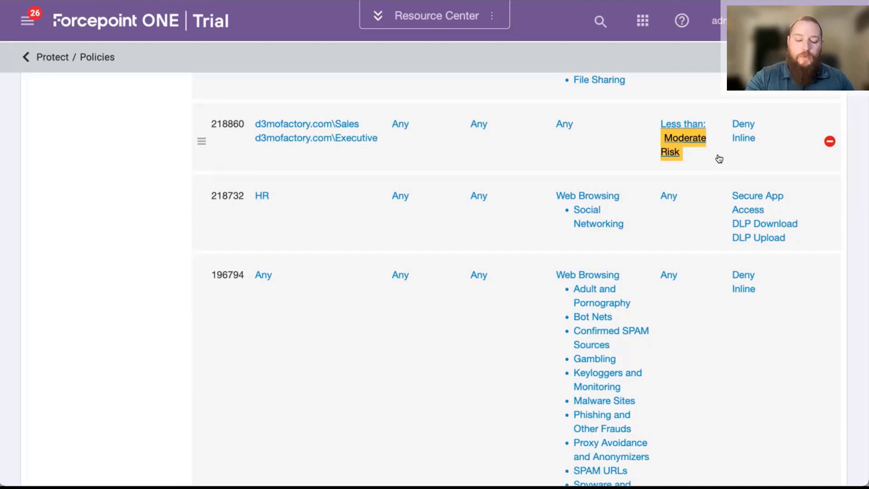
Scroll back to the SWG Content Policy header showing isolate rules 218712, 218862 and 218859.
scroll(720, 159, up, 10)
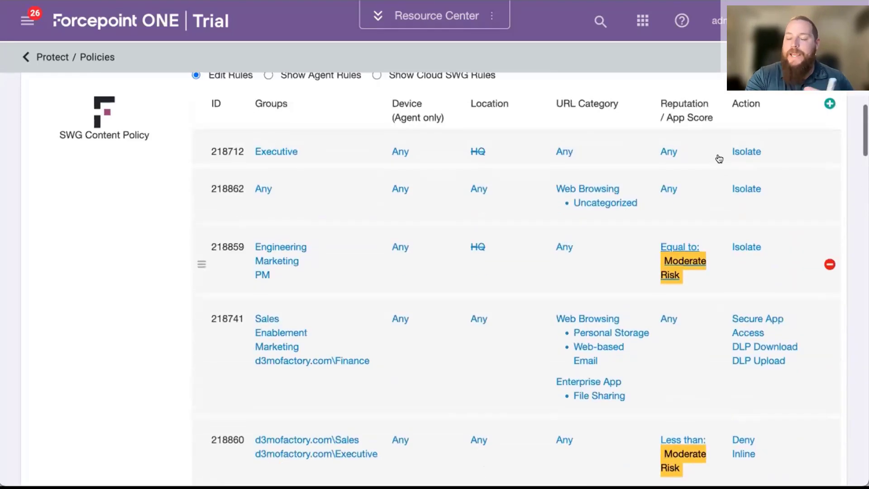
scroll(720, 159, down, 1)
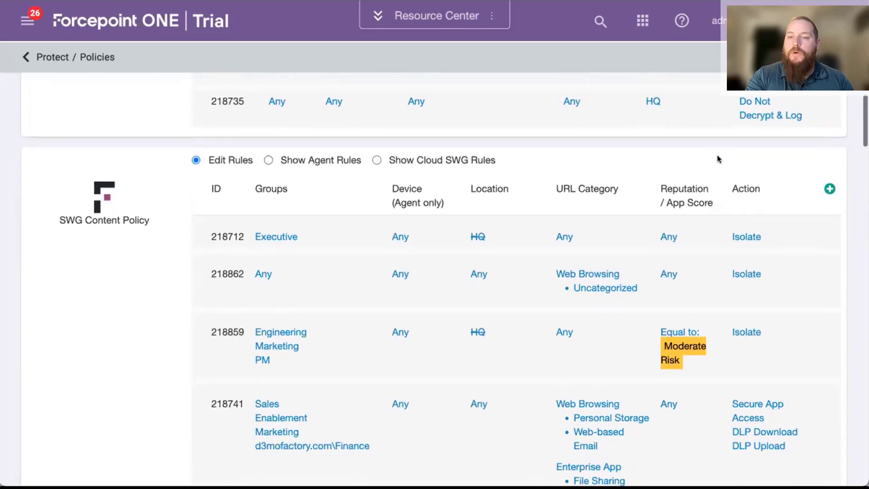
scroll(717, 163, down, 1)
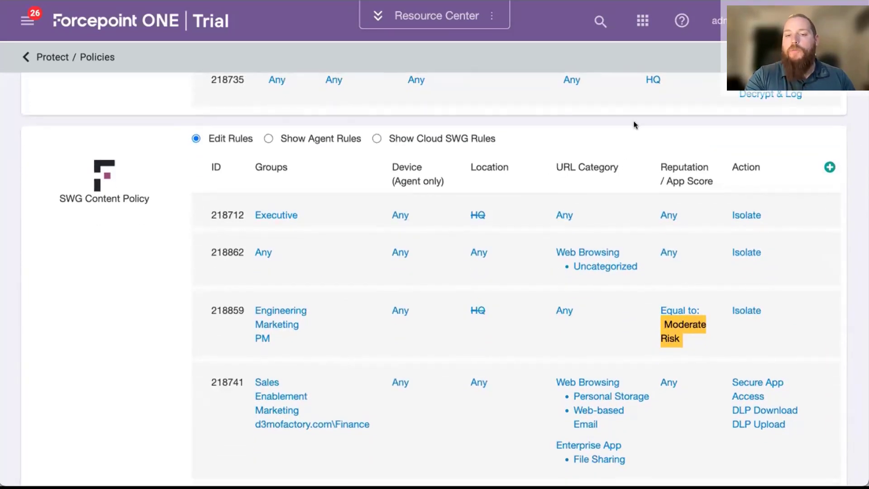
scroll(632, 150, down, 1)
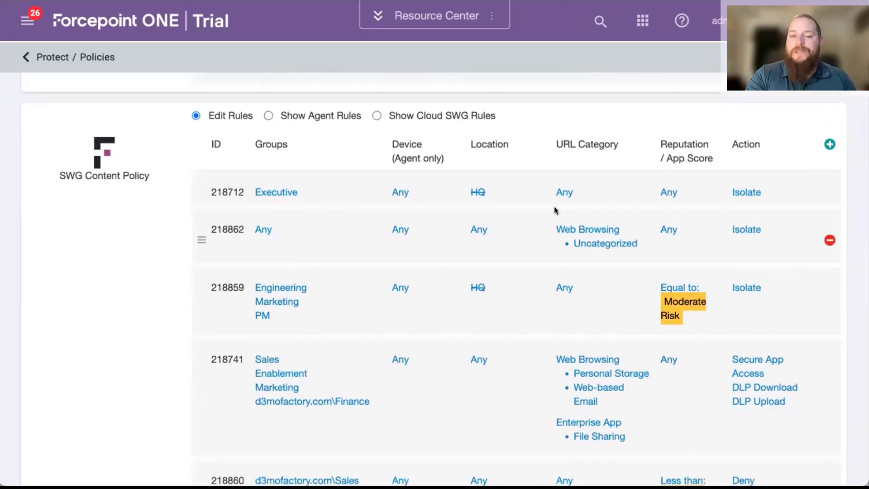